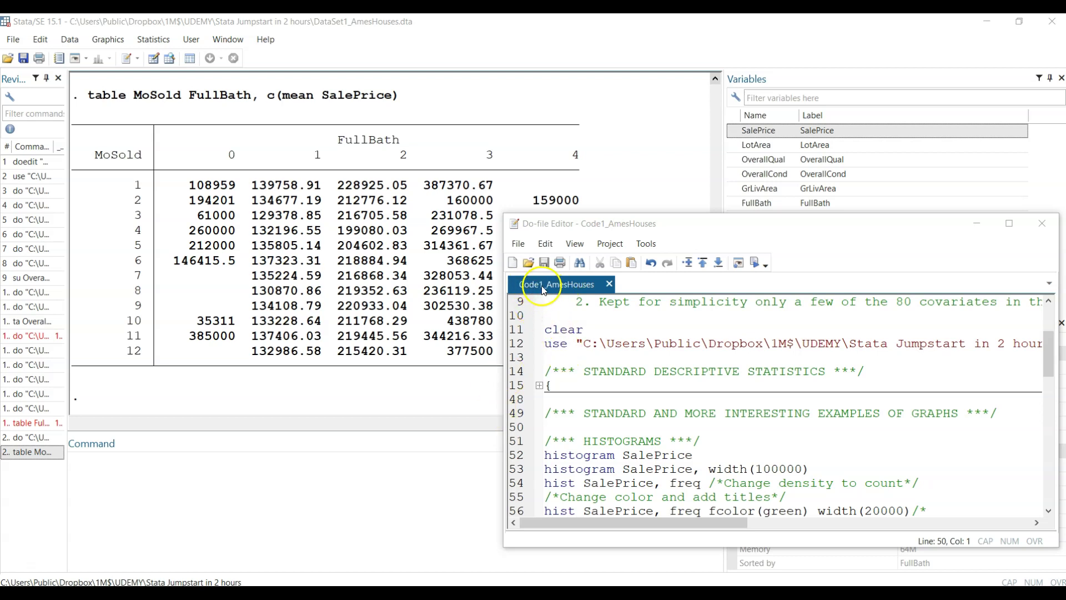
# - Go through the do-file from the clear command down to the scatter plots section and review its commands
pyautogui.click(594, 322)
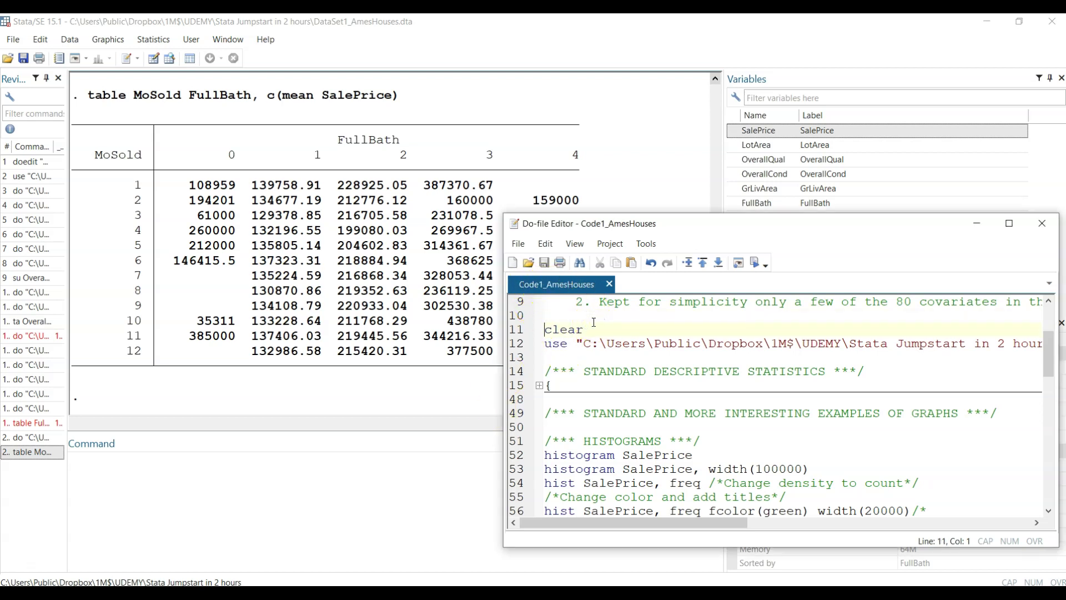
pyautogui.press('Down')
pyautogui.press('Down')
pyautogui.press('Down')
pyautogui.press('Down')
pyautogui.press('Down')
pyautogui.press('Down')
pyautogui.press('Down')
pyautogui.press('Down')
pyautogui.press('Down')
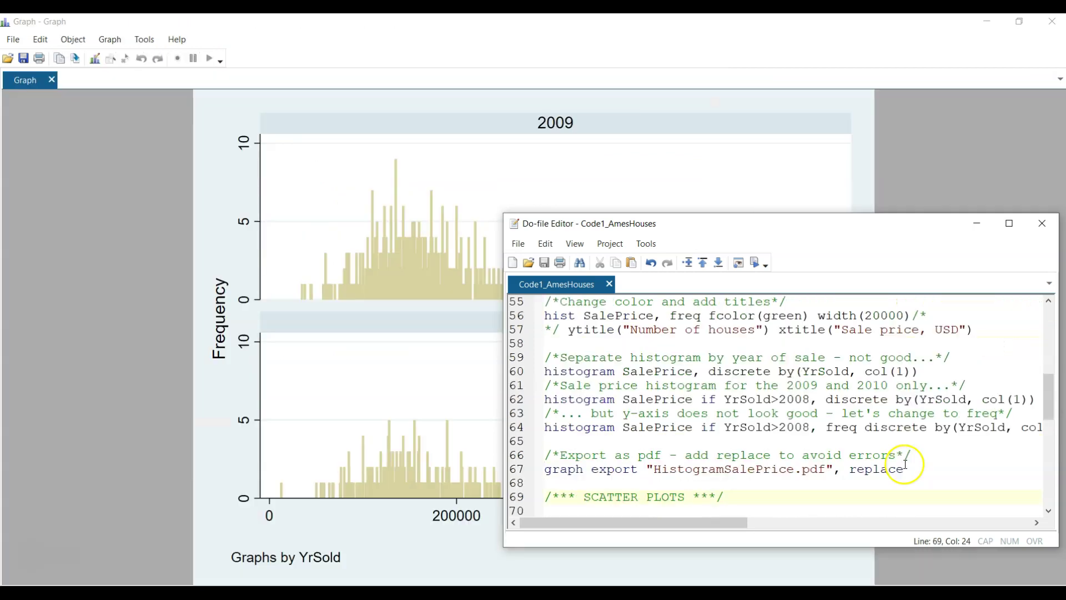
pyautogui.press('Down')
pyautogui.press('Down')
pyautogui.press('Down')
pyautogui.press('Down')
pyautogui.press('Down')
pyautogui.press('Down')
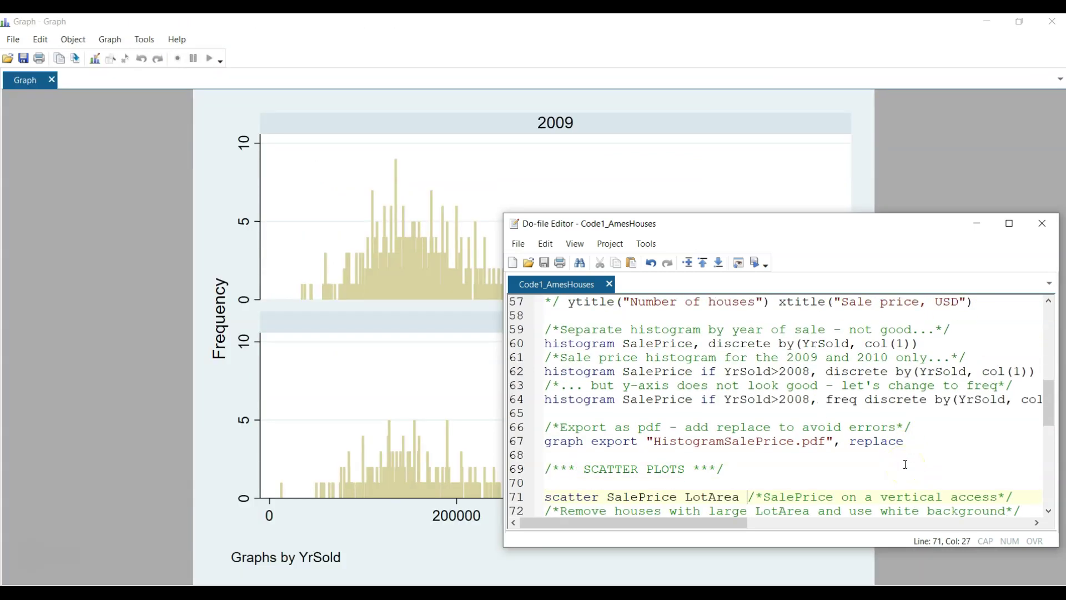
pyautogui.press('Down')
pyautogui.press('Down')
pyautogui.press('Down')
pyautogui.press('Down')
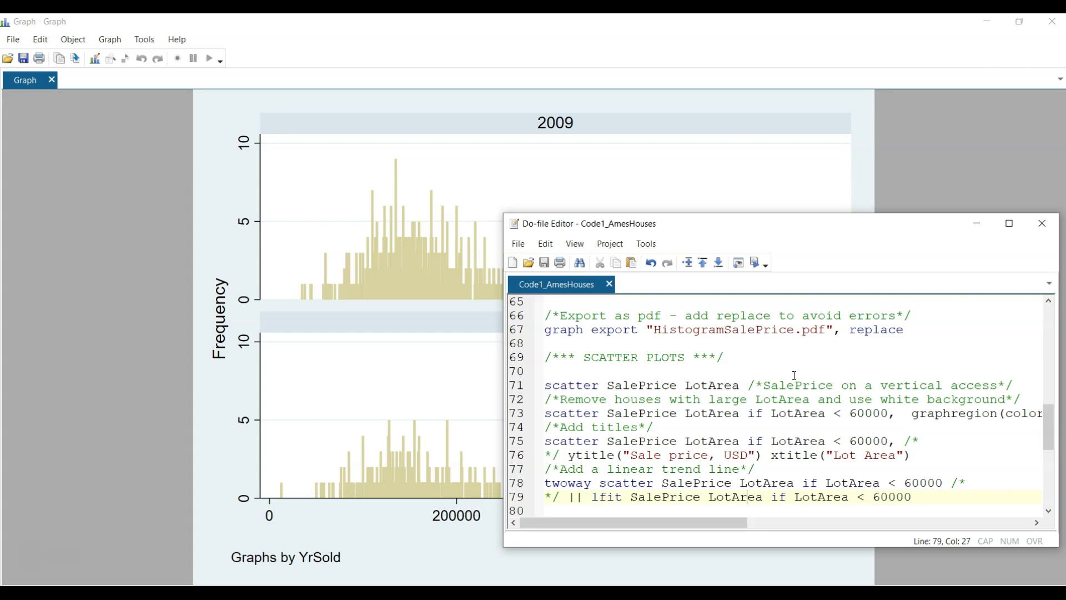
# - Run only the line 71 command that plots a scatter of SalePrice against LotArea
pyautogui.click(758, 383)
pyautogui.press('Home')
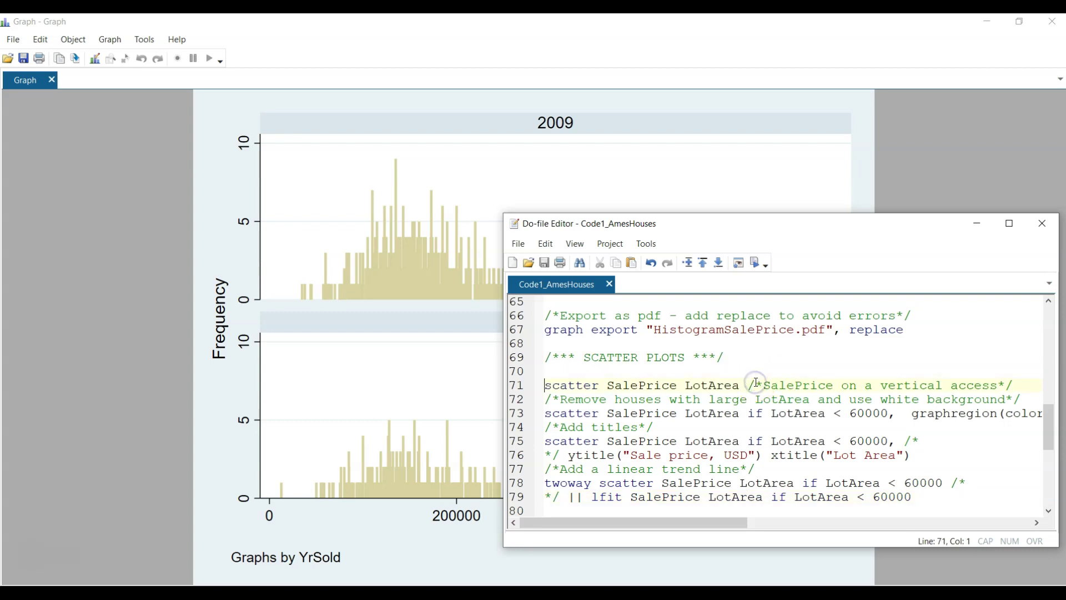
pyautogui.hotkey('shift', 'End')
pyautogui.click(754, 263)
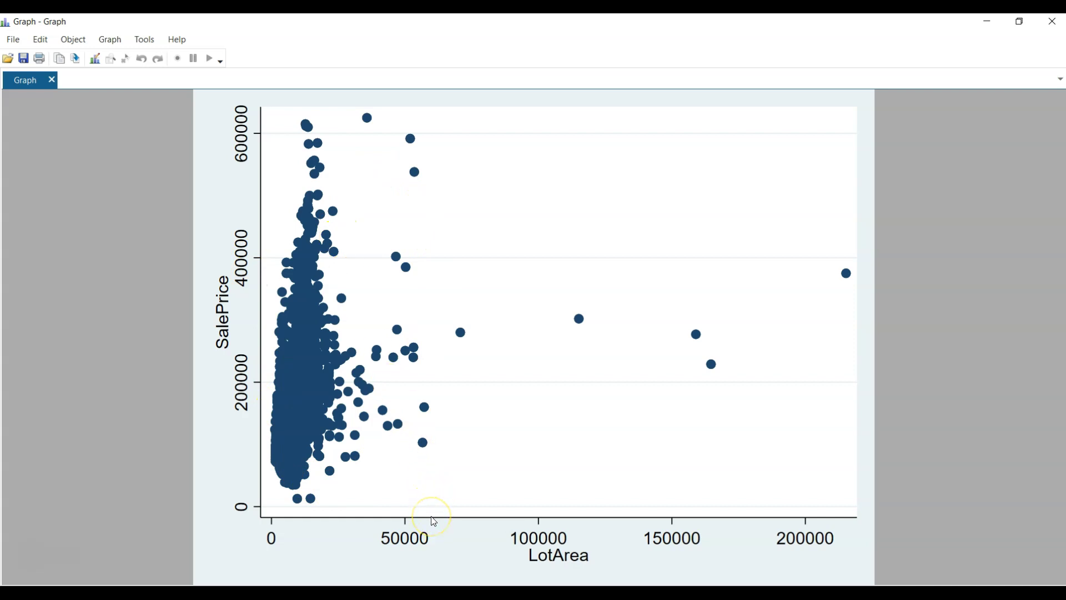
# - Return to the do-file and examine the "if LotArea < 60000" condition in the line 73 scatter command
pyautogui.moveTo(578, 593)
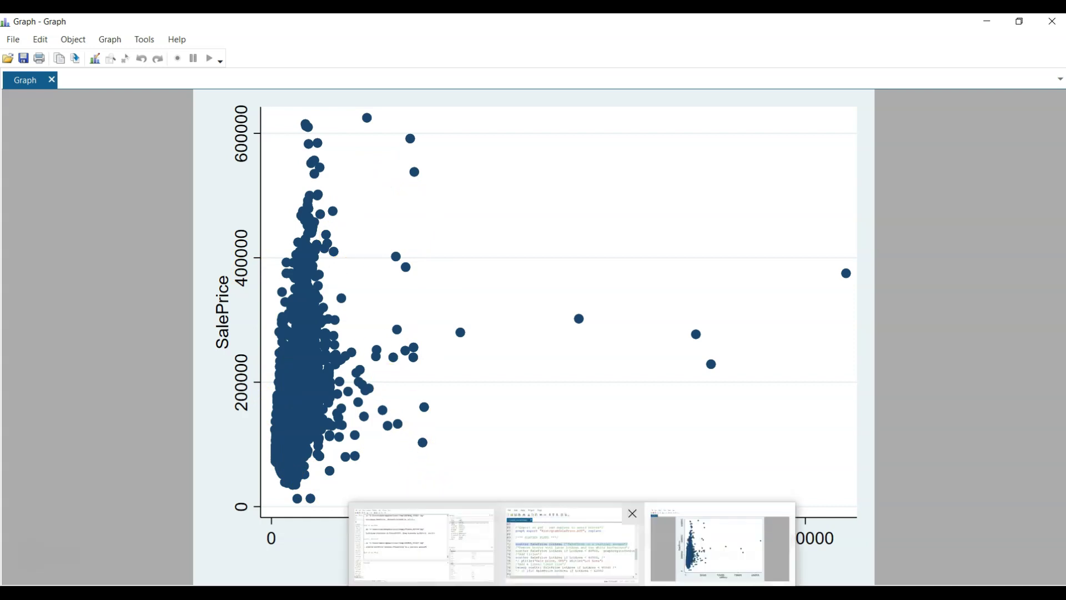
pyautogui.click(572, 545)
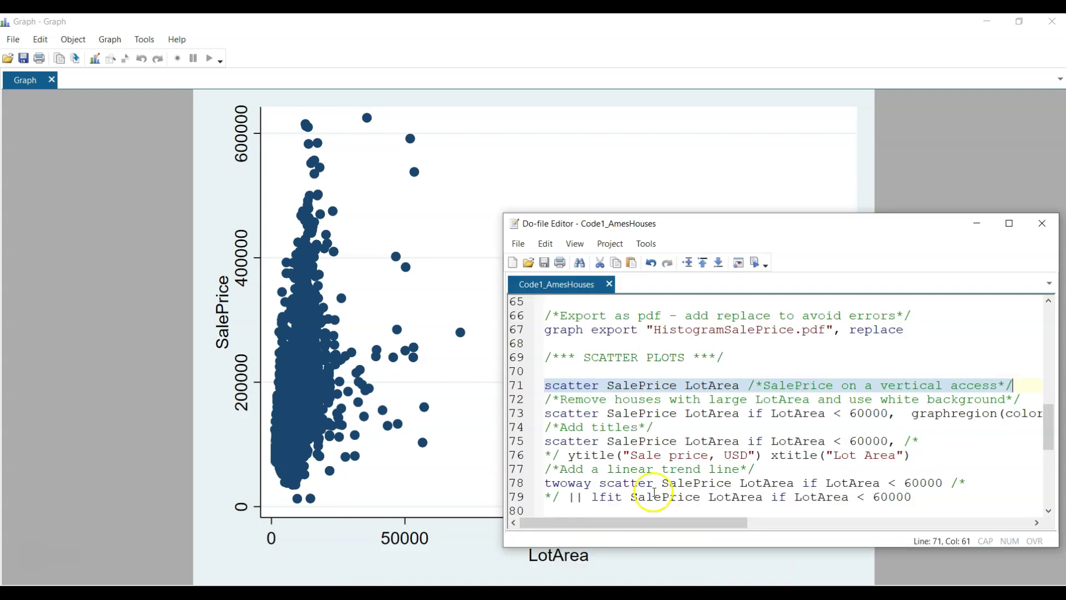
pyautogui.click(757, 385)
pyautogui.press('Down')
pyautogui.press('Down')
pyautogui.press('Left')
pyautogui.hotkey('shift', 'Right')
pyautogui.hotkey('shift', 'Right')
pyautogui.hotkey('shift', 'Right')
pyautogui.hotkey('shift', 'Right')
pyautogui.hotkey('shift', 'Right')
pyautogui.hotkey('shift', 'Right')
pyautogui.hotkey('shift', 'Right')
pyautogui.hotkey('shift', 'Right')
pyautogui.hotkey('shift', 'Right')
pyautogui.hotkey('shift', 'Right')
pyautogui.hotkey('shift', 'Right')
pyautogui.hotkey('shift', 'Right')
pyautogui.hotkey('shift', 'Right')
pyautogui.hotkey('shift', 'Right')
pyautogui.hotkey('shift', 'Right')
pyautogui.hotkey('shift', 'Right')
pyautogui.hotkey('shift', 'Right')
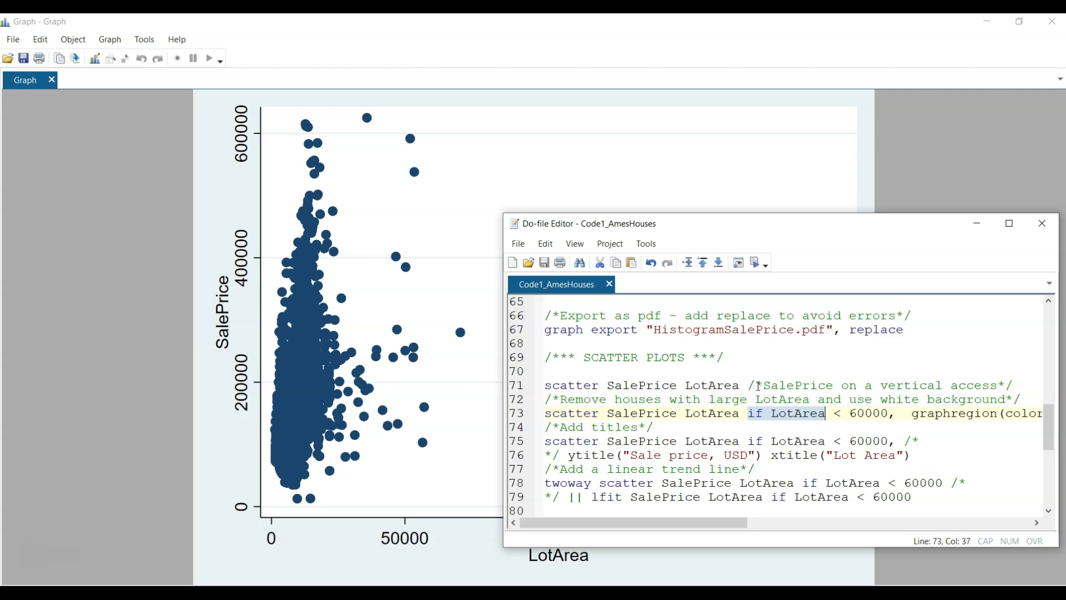
pyautogui.hotkey('shift', 'Right')
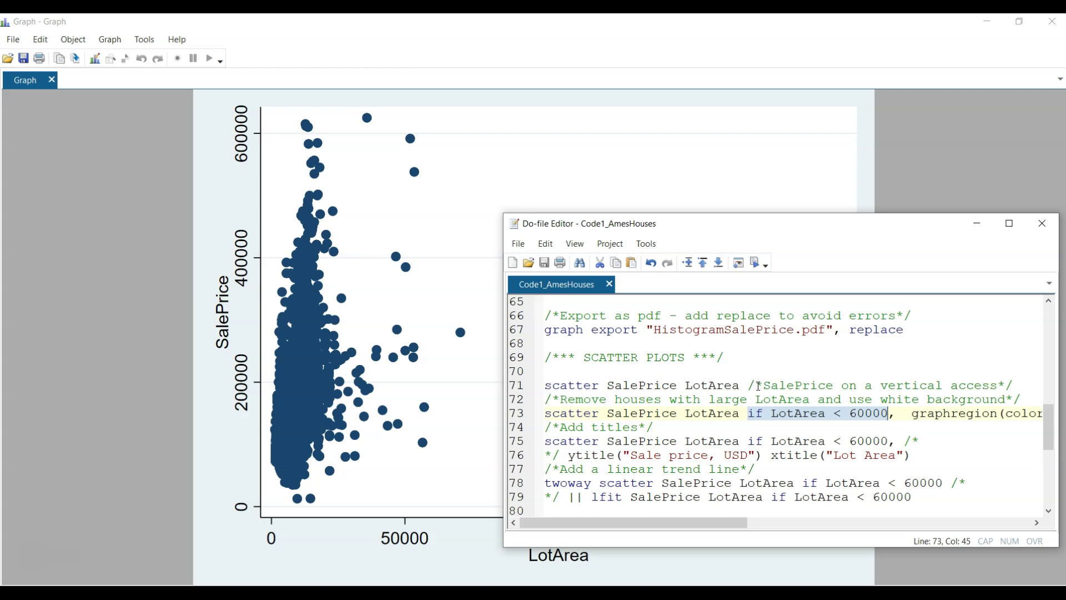
pyautogui.press('Right')
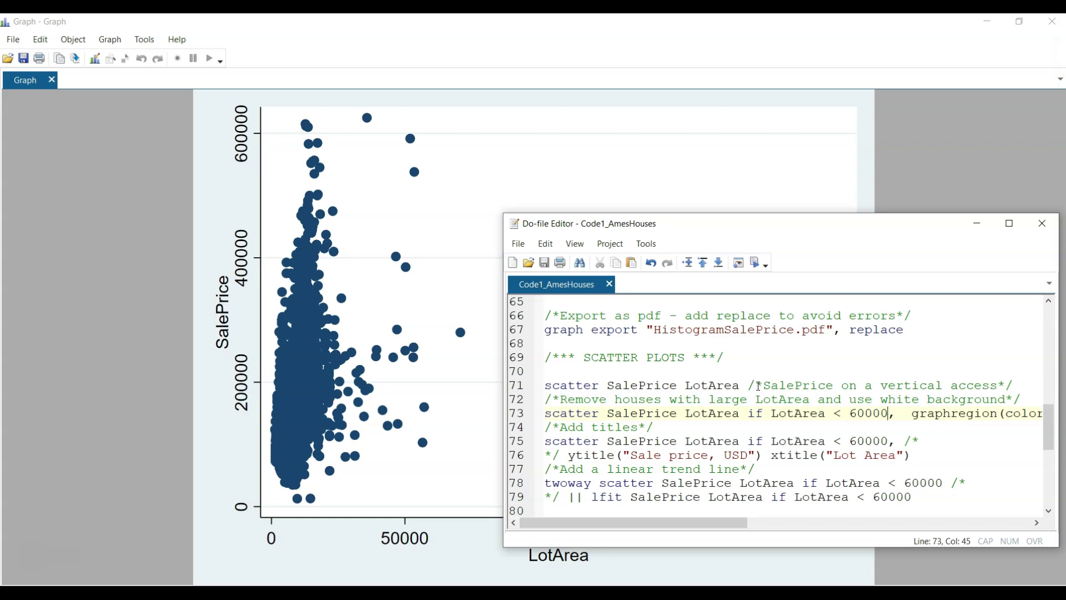
# - Run the line 73 scatter of SalePrice against LotArea, restricted to LotArea < 60000 with graphregion(color(white))
pyautogui.press('Home')
pyautogui.press('Down')
pyautogui.press('Up')
pyautogui.press('End')
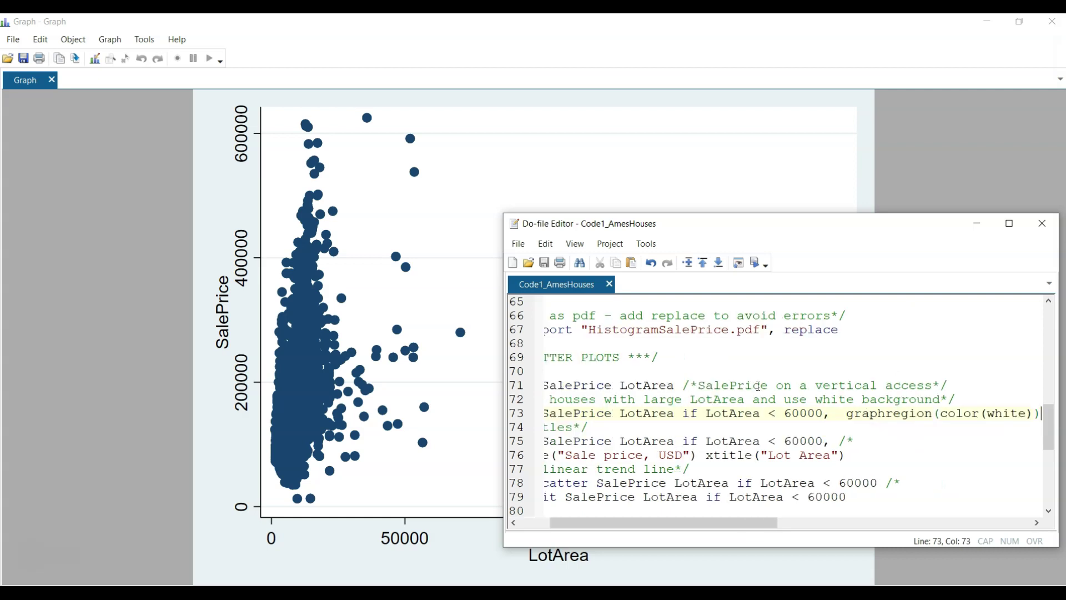
pyautogui.press('Home')
pyautogui.hotkey('shift', 'Down')
pyautogui.click(756, 272)
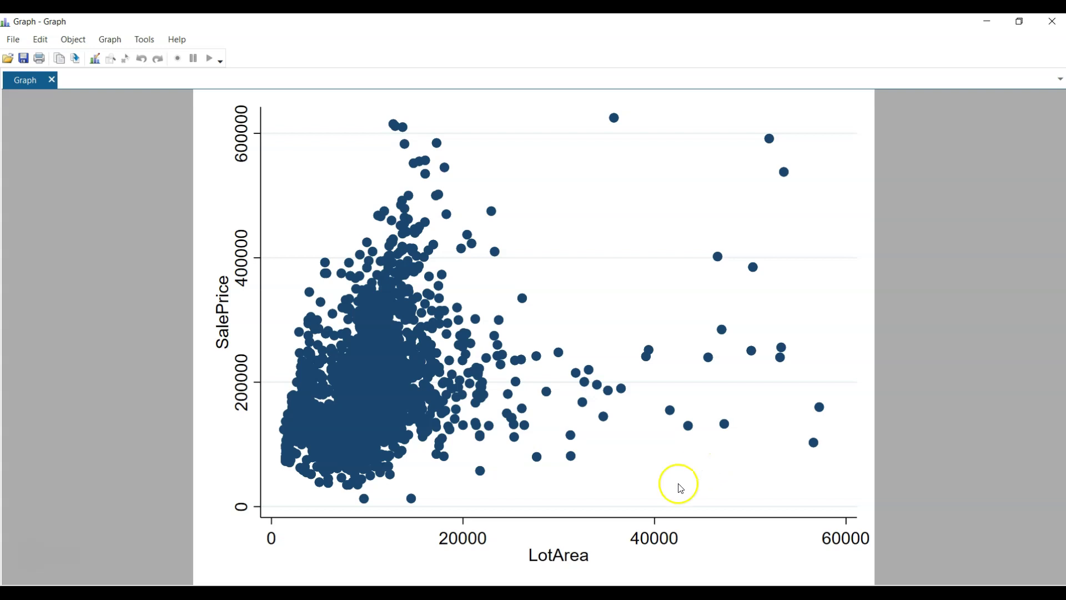
# - Return to the do-file and examine the titled scatter command on lines 75–76 with its ytitle and xtitle options
pyautogui.moveTo(572, 593)
pyautogui.click(572, 547)
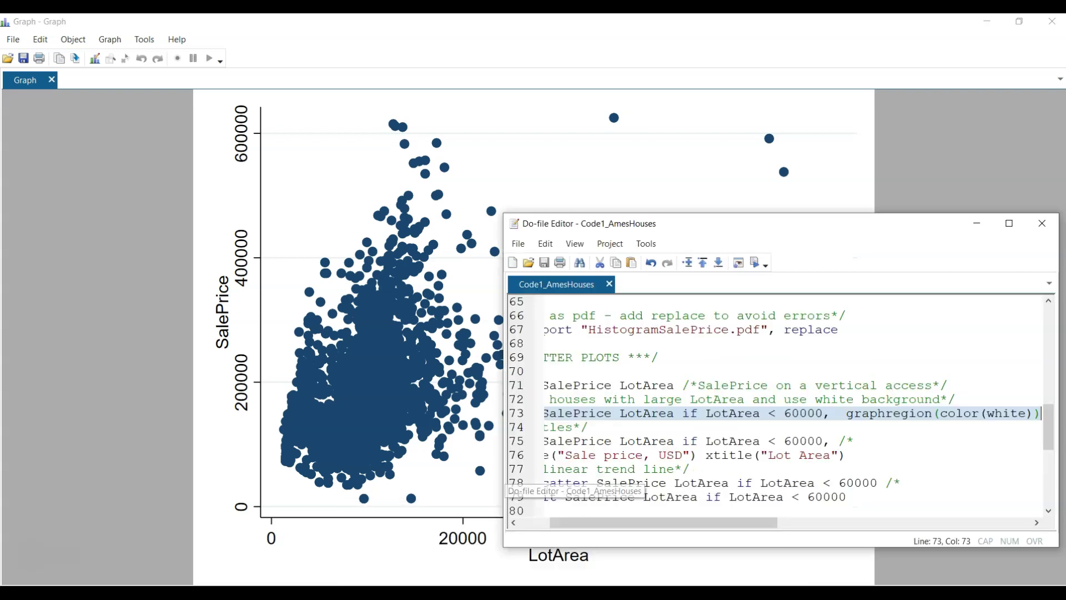
pyautogui.press('Down')
pyautogui.press('Down')
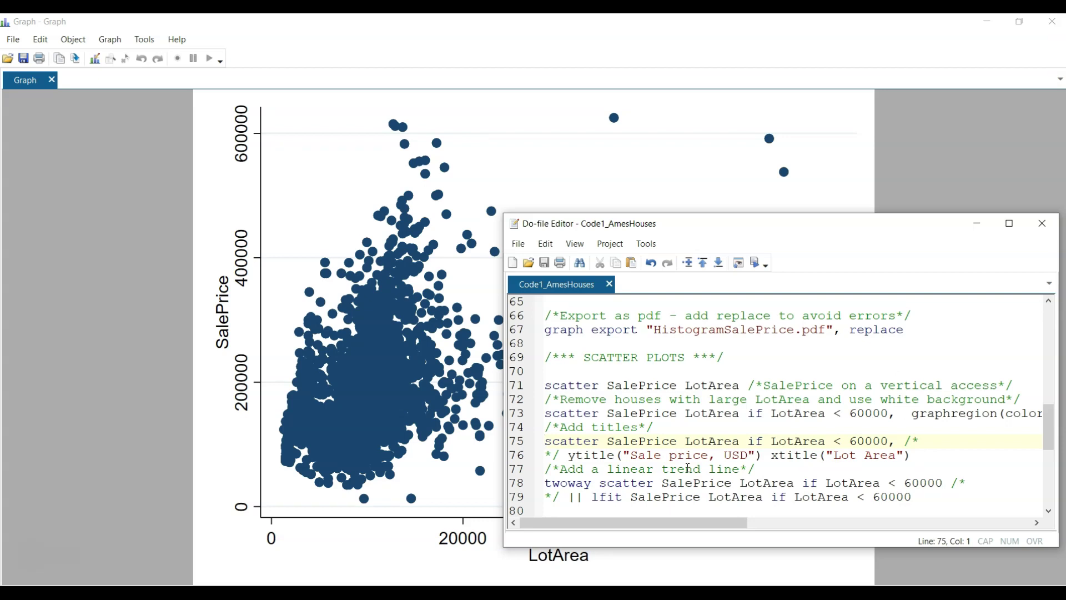
pyautogui.press('Down')
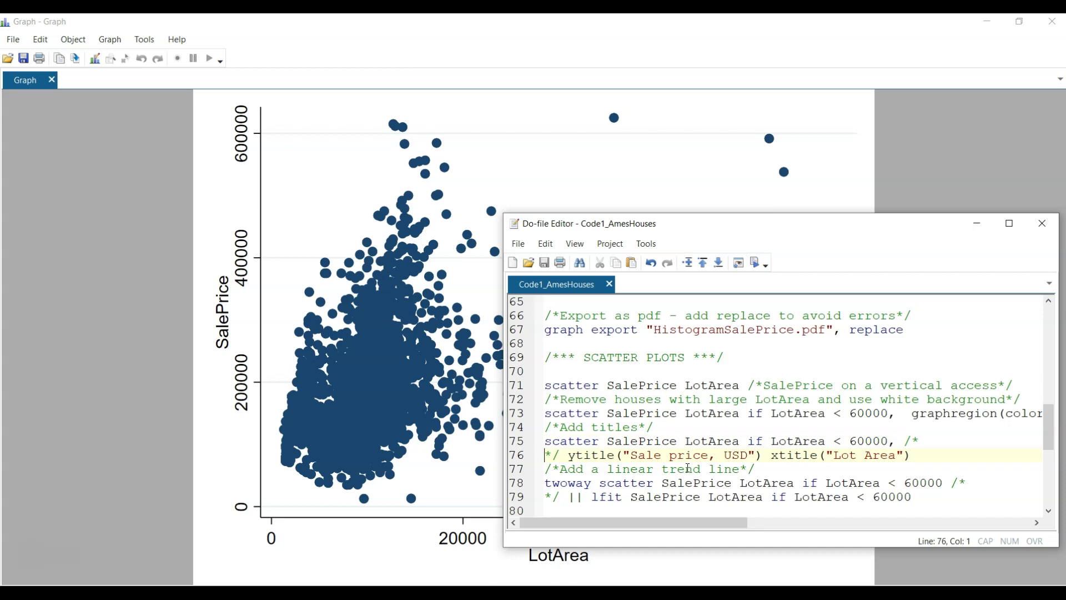
pyautogui.press('Down')
pyautogui.press('Up')
pyautogui.press('Up')
pyautogui.hotkey('shift', 'Down')
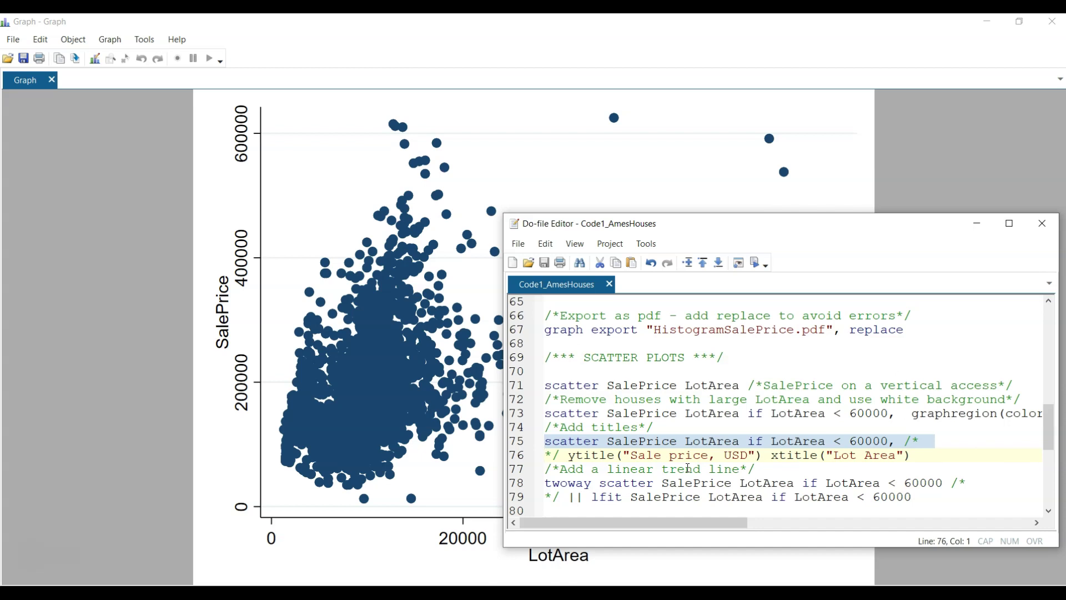
pyautogui.hotkey('shift', 'Down')
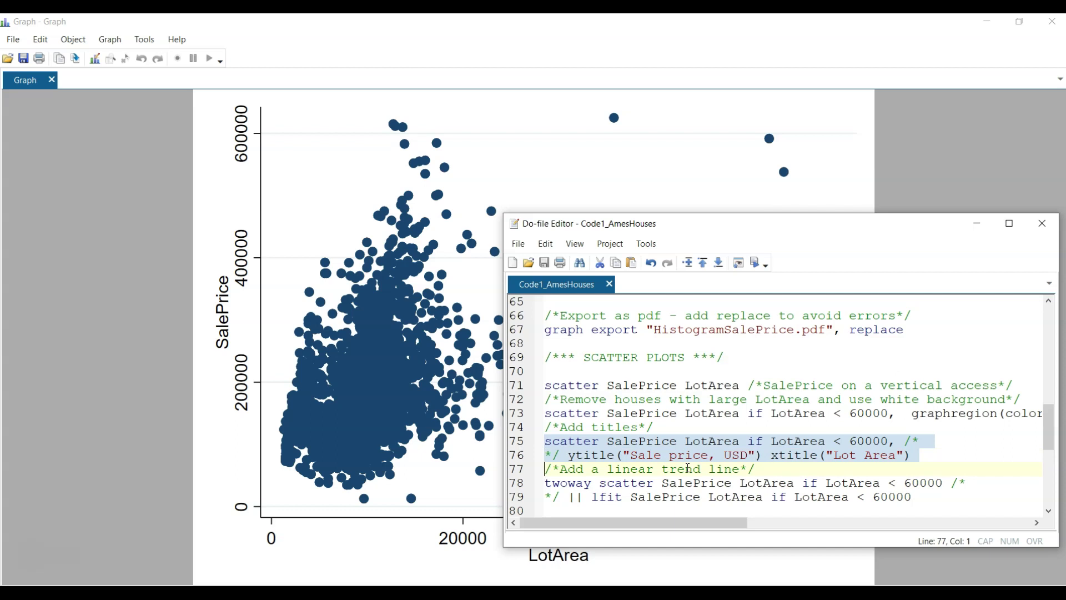
# - Examine the /* and */ marks that continue the scatter command from line 75 onto line 76
pyautogui.click(920, 441)
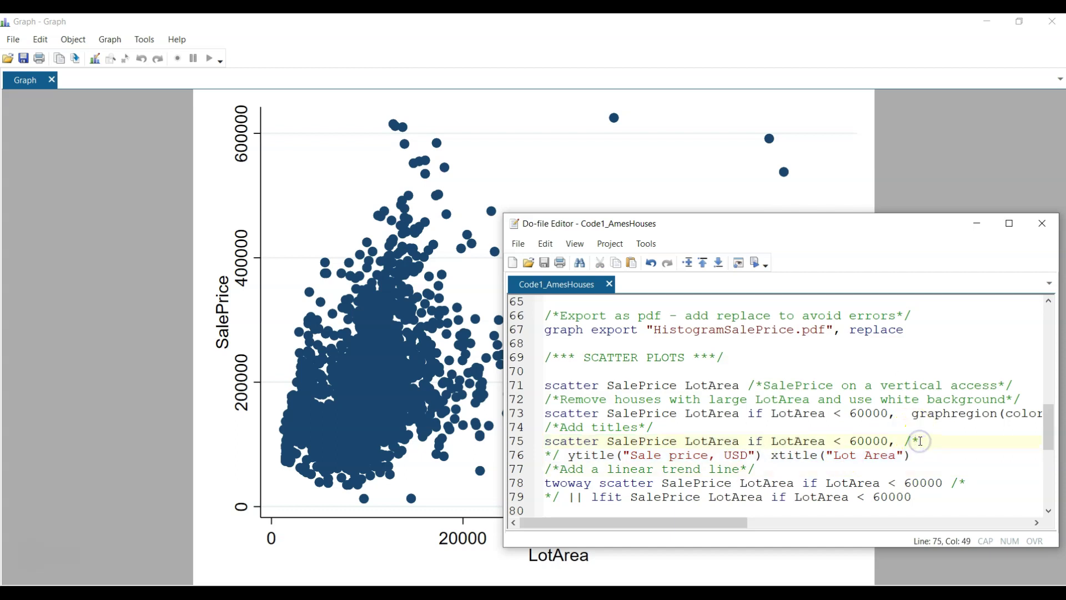
pyautogui.press('Left')
pyautogui.press('Left')
pyautogui.press('Right')
pyautogui.hotkey('shift', 'Left')
pyautogui.hotkey('shift', 'Right')
pyautogui.hotkey('shift', 'Right')
pyautogui.press('Right')
pyautogui.press('Right')
pyautogui.press('Right')
pyautogui.hotkey('shift', 'Right')
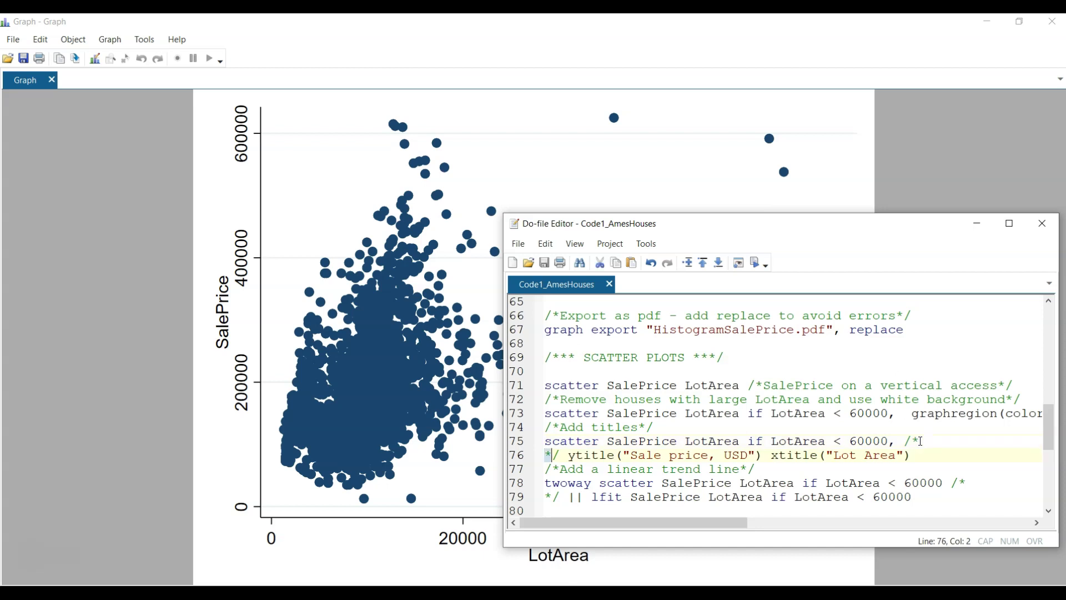
pyautogui.press('Right')
pyautogui.press('Right')
# - Run lines 75–76 to plot the scatter with the axis titles "Sale price, USD" and "Lot Area"
pyautogui.press('Up')
pyautogui.press('Home')
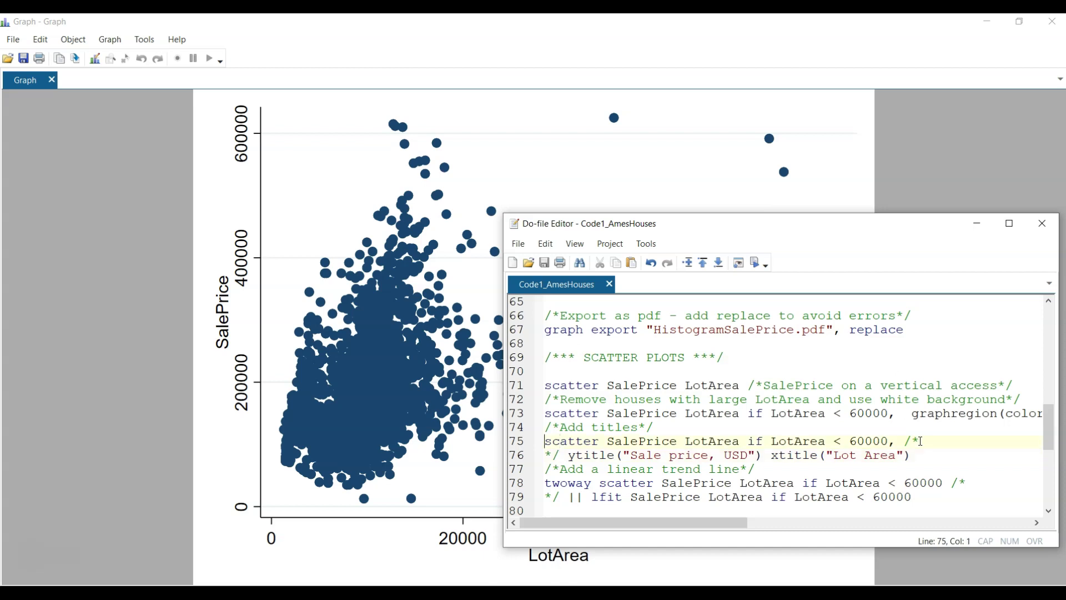
pyautogui.hotkey('shift', 'Down')
pyautogui.hotkey('shift', 'Down')
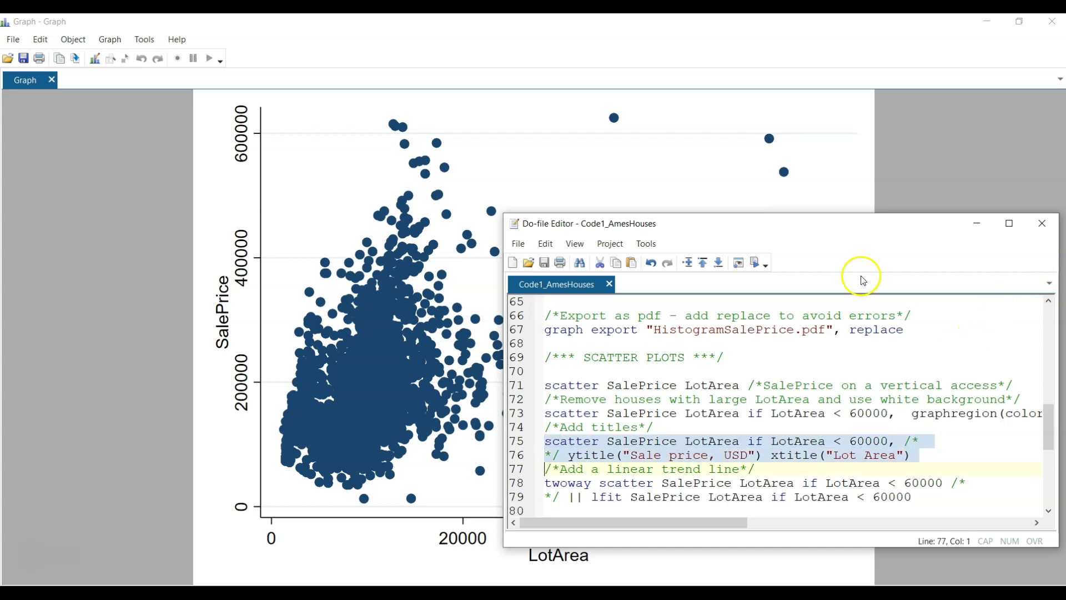
pyautogui.click(754, 264)
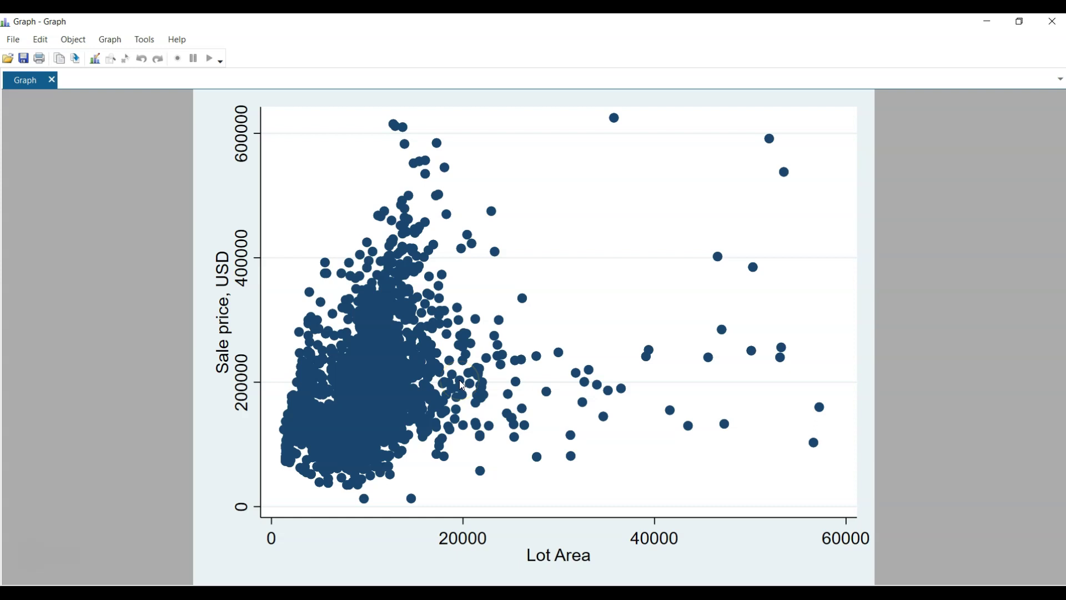
# - Return to the do-file and review the linear trend line command and the OverallQual_5plus indicator and label code below it
pyautogui.moveTo(638, 593)
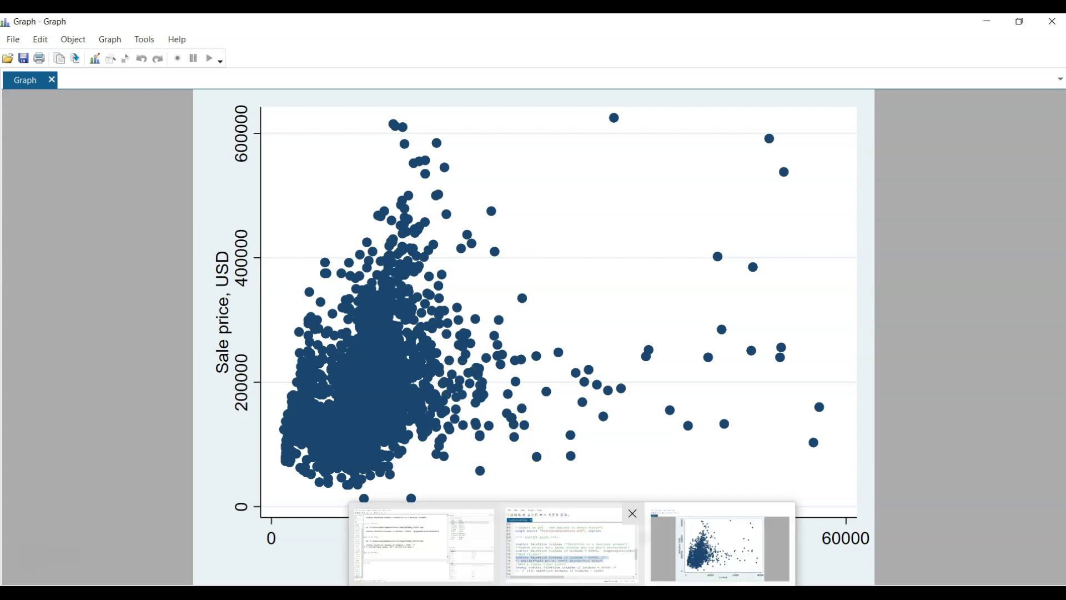
pyautogui.click(574, 549)
pyautogui.click(544, 469)
pyautogui.press('Down')
pyautogui.press('Down')
pyautogui.press('Down')
pyautogui.press('Down')
pyautogui.press('Down')
pyautogui.press('Down')
pyautogui.press('Down')
pyautogui.press('Down')
pyautogui.press('Down')
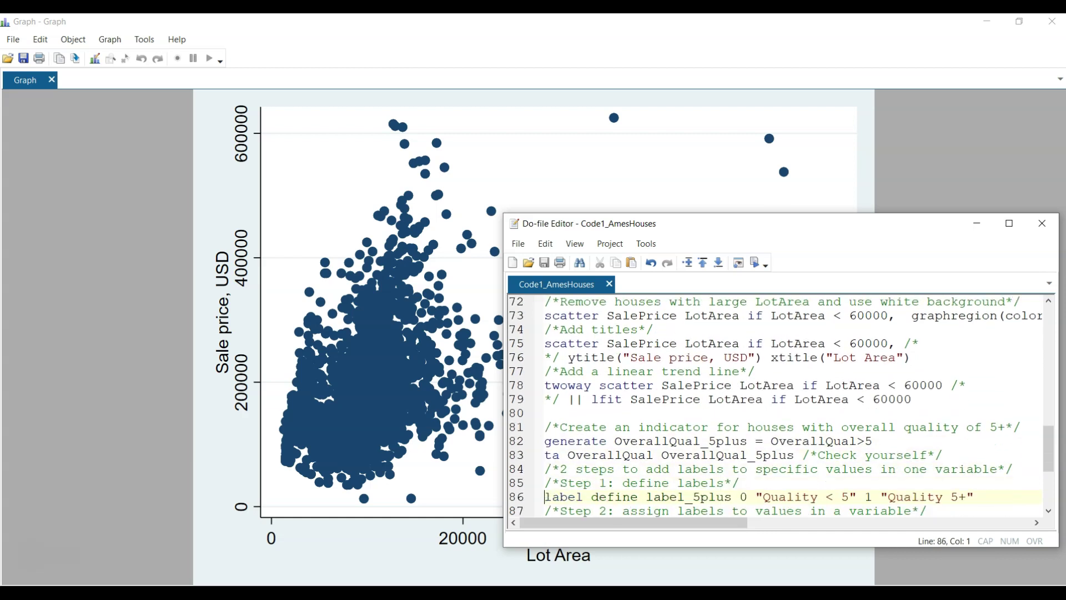
pyautogui.press('Down')
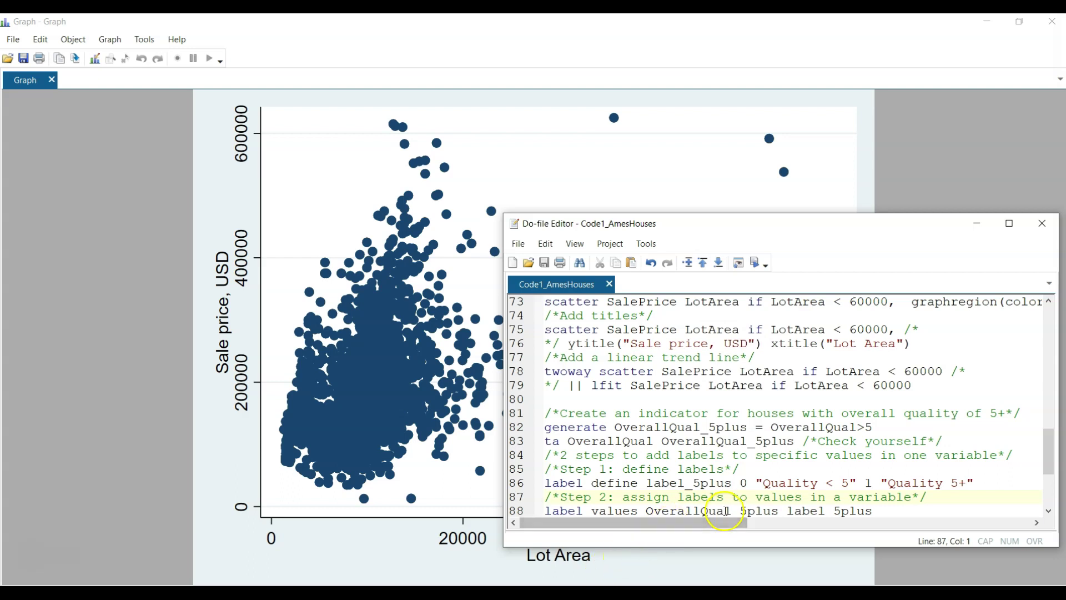
# - Examine the twoway scatter part of the trend line command on line 78 and the || separator on line 79
pyautogui.click(654, 374)
pyautogui.hotkey('shift', 'Home')
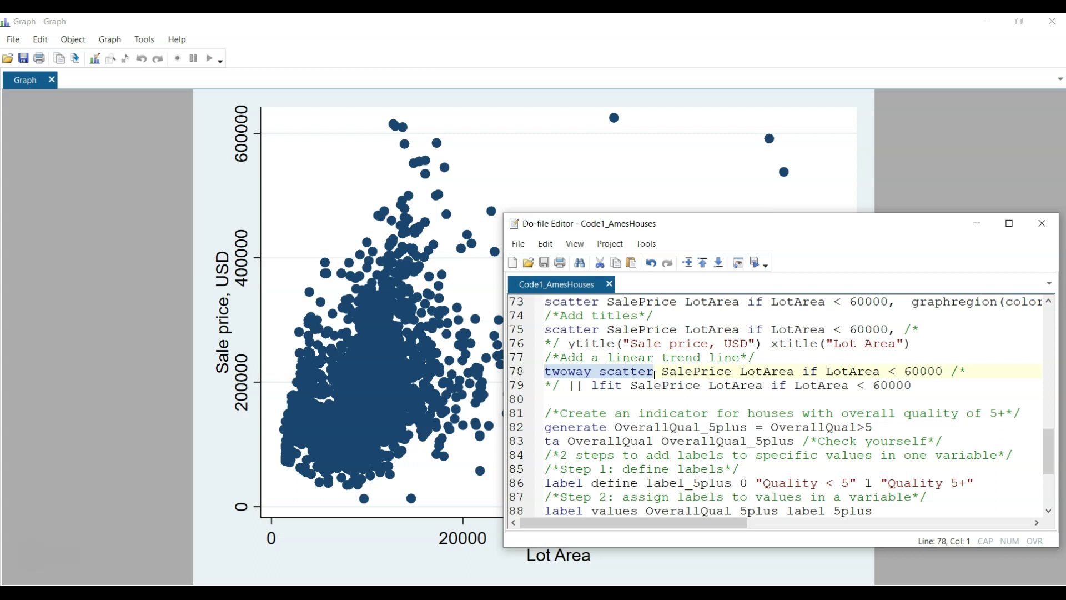
pyautogui.click(655, 374)
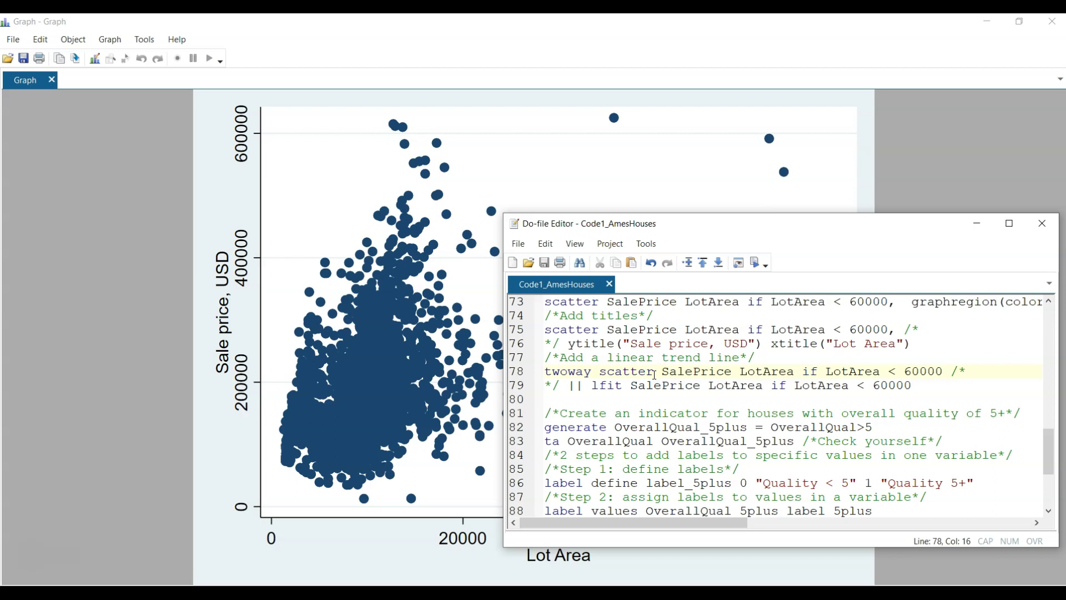
pyautogui.hotkey('shift', 'End')
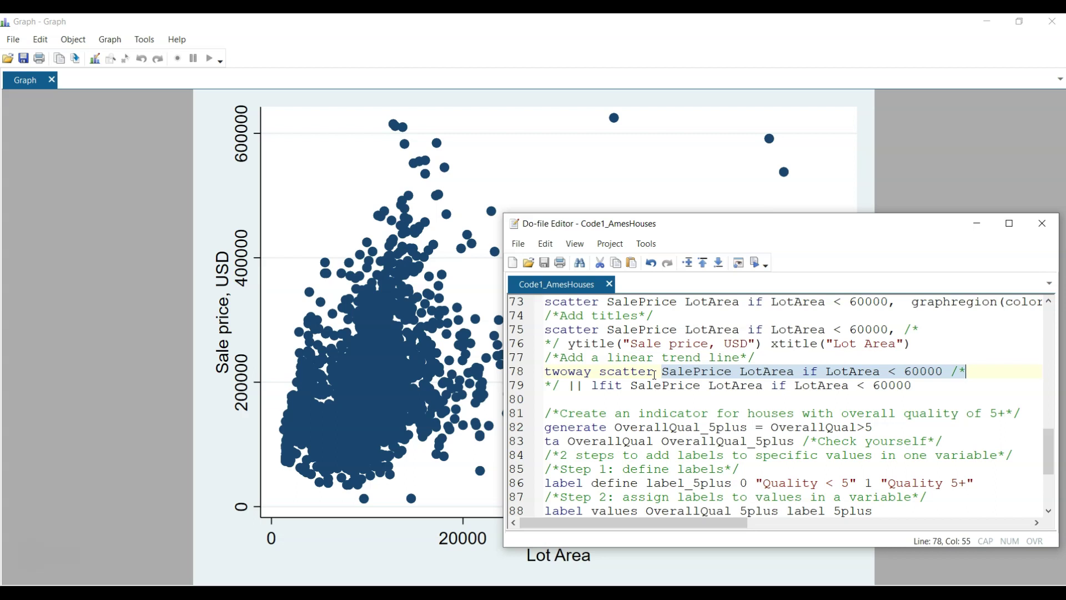
pyautogui.press('Down')
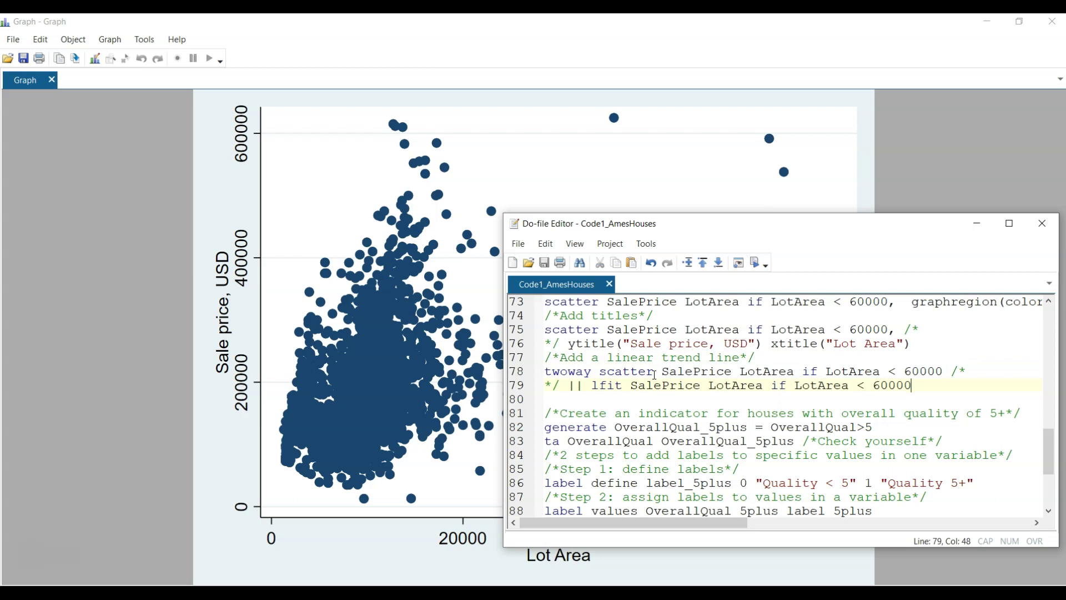
pyautogui.press('Up')
pyautogui.press('Up')
pyautogui.press('Right')
pyautogui.press('Right')
pyautogui.press('Down')
pyautogui.press('Right')
pyautogui.press('Right')
pyautogui.hotkey('shift', 'Right')
pyautogui.hotkey('shift', 'Right')
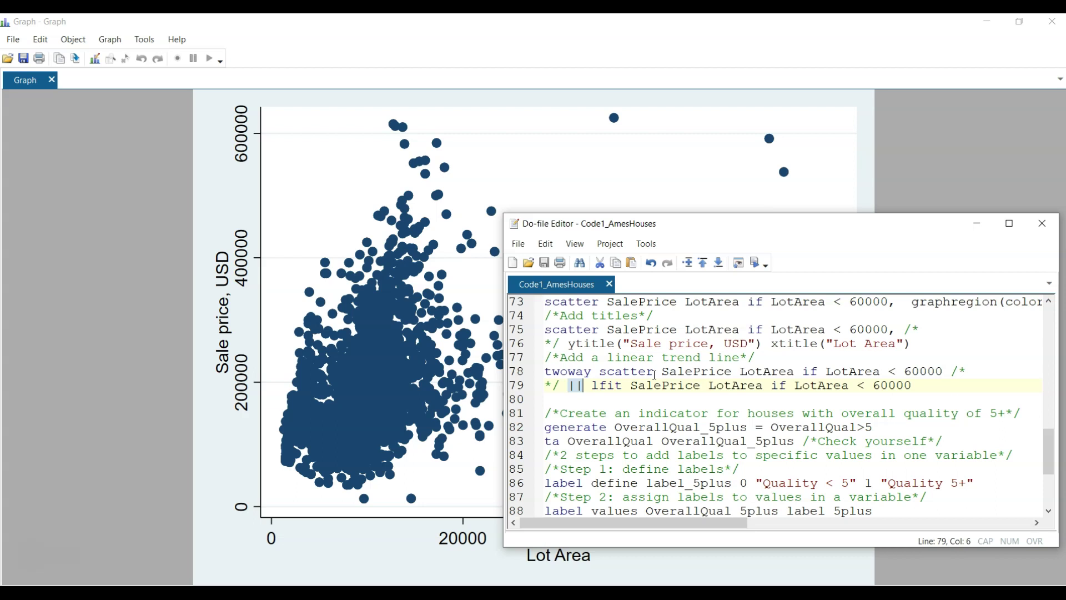
# - Examine the lfit part of line 79 and its "if LotArea < 60000" condition
pyautogui.press('Right')
pyautogui.hotkey('shift', 'Right')
pyautogui.hotkey('shift', 'Right')
pyautogui.hotkey('shift', 'Right')
pyautogui.hotkey('shift', 'Right')
pyautogui.hotkey('shift', 'Right')
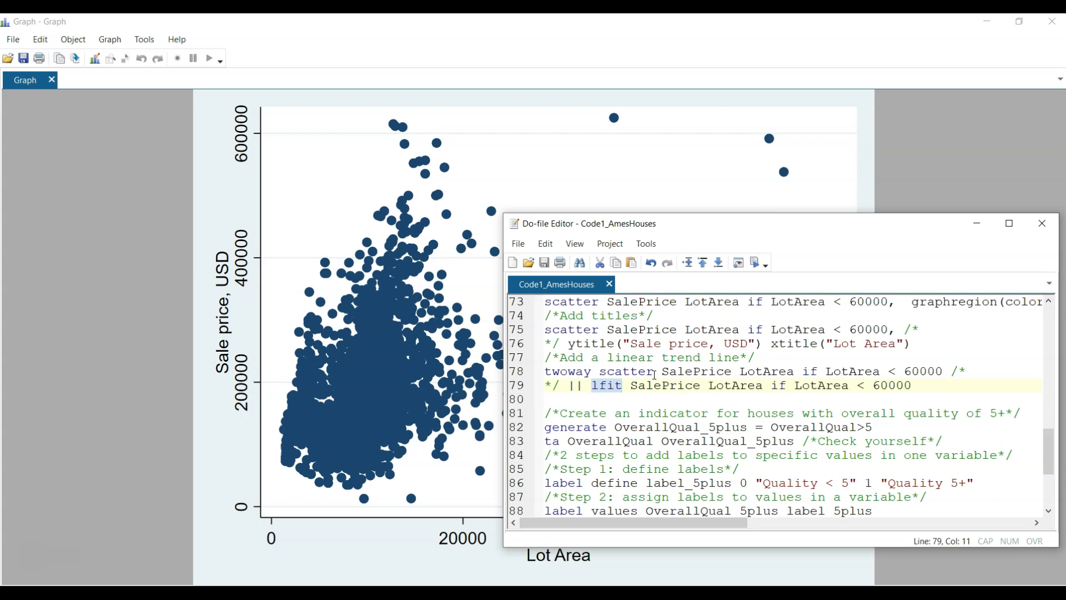
pyautogui.press('End')
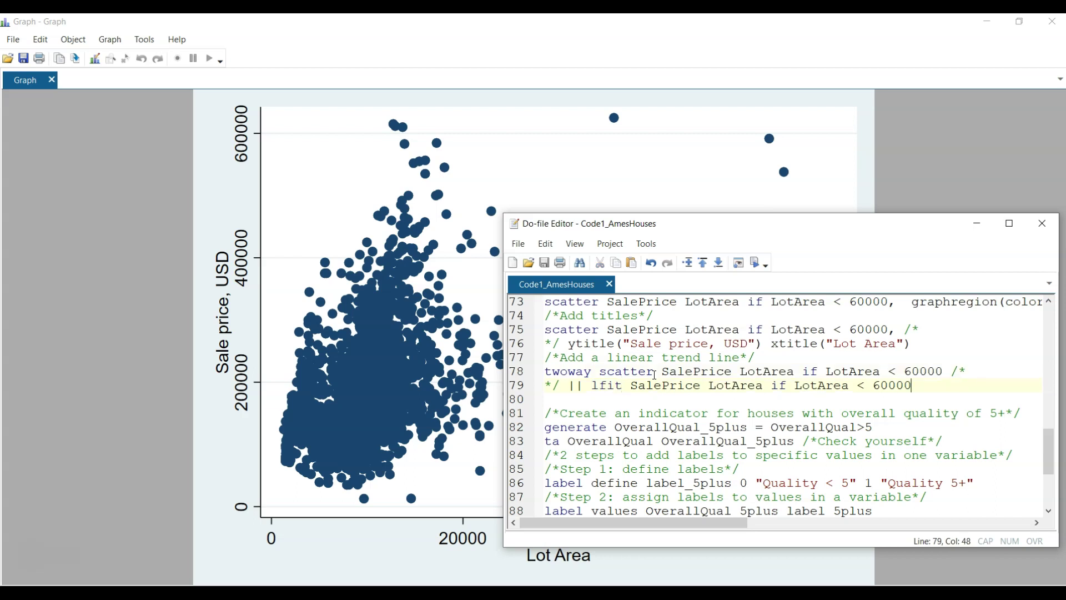
pyautogui.press('Left')
pyautogui.hotkey('ctrl', 'shift', 'Left')
pyautogui.hotkey('ctrl', 'shift', 'Left')
pyautogui.hotkey('ctrl', 'shift', 'Left')
pyautogui.hotkey('ctrl', 'shift', 'Left')
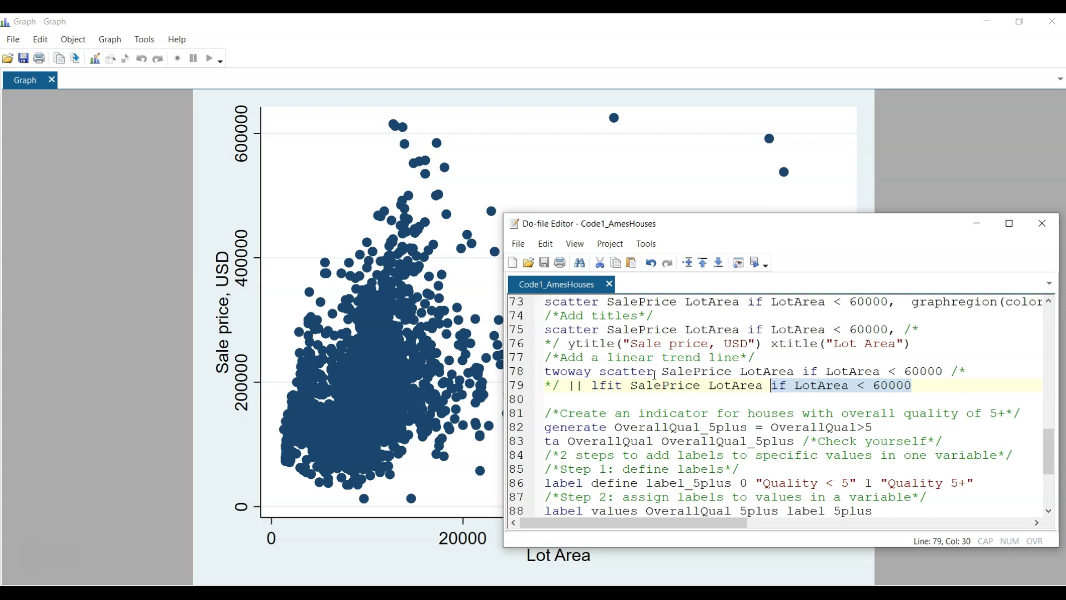
# - Run lines 78–79 to plot SalePrice against LotArea with a linear fit, both limited to LotArea < 60000
pyautogui.click(655, 375)
pyautogui.press('Home')
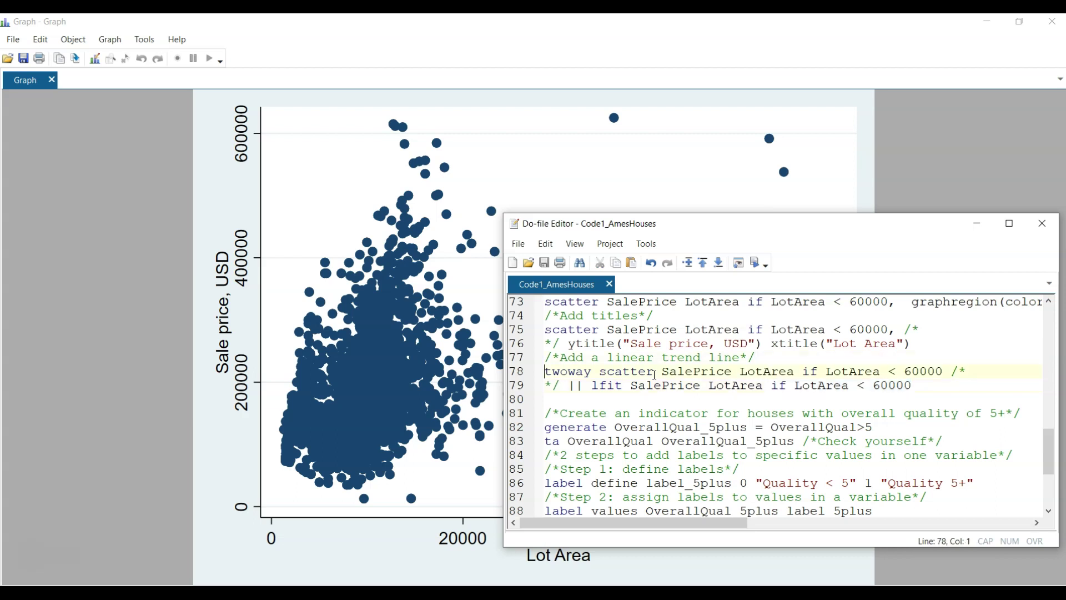
pyautogui.hotkey('shift', 'Down')
pyautogui.hotkey('shift', 'Down')
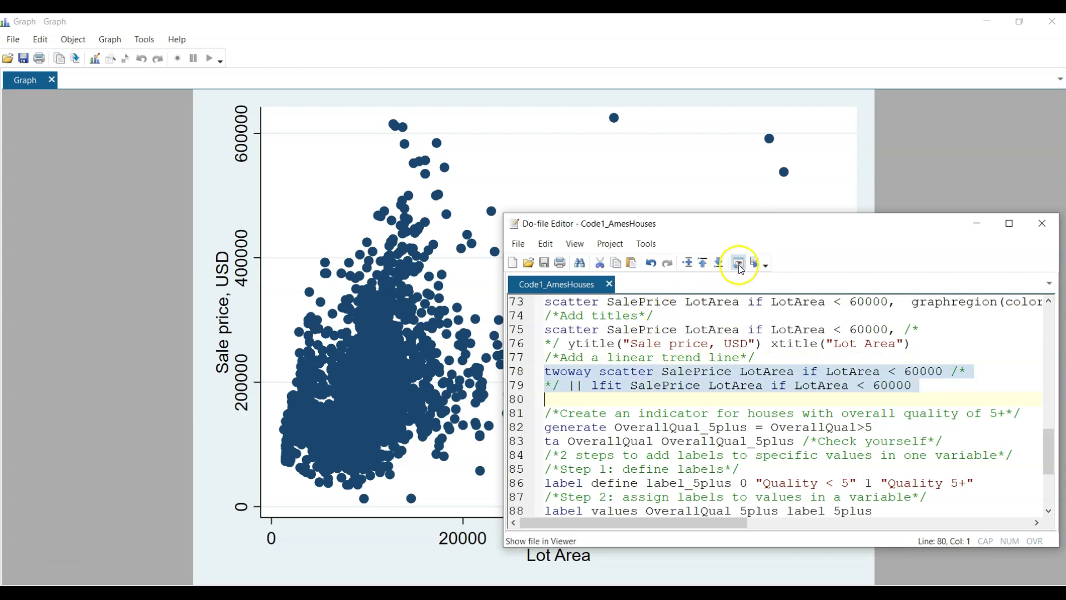
pyautogui.click(756, 264)
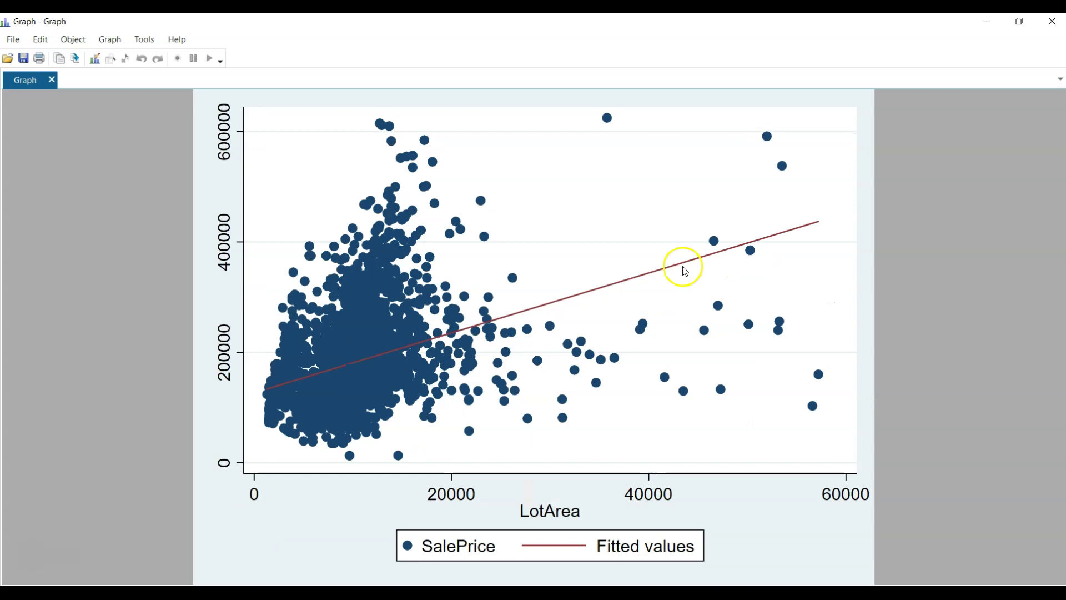